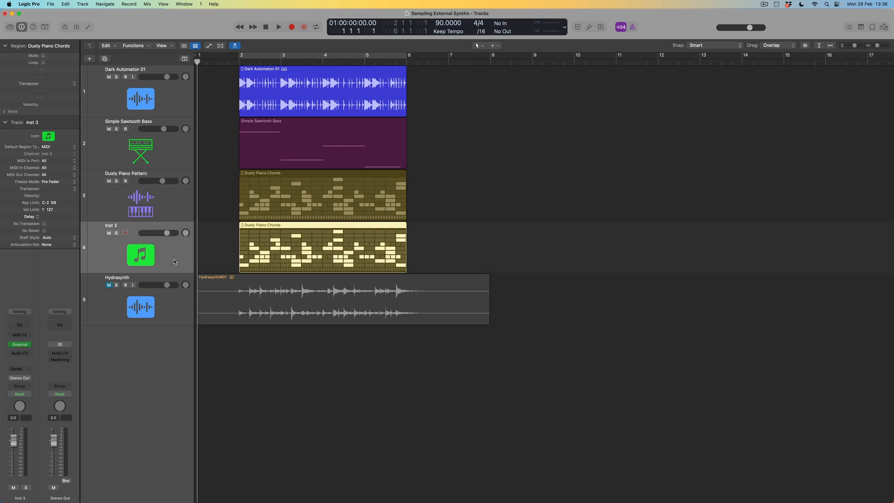
Check the Inst 3 track's External Instrument settings and play the arrangement from just before bar 2.
{"action": "left_click", "coordinate": [20, 345]}
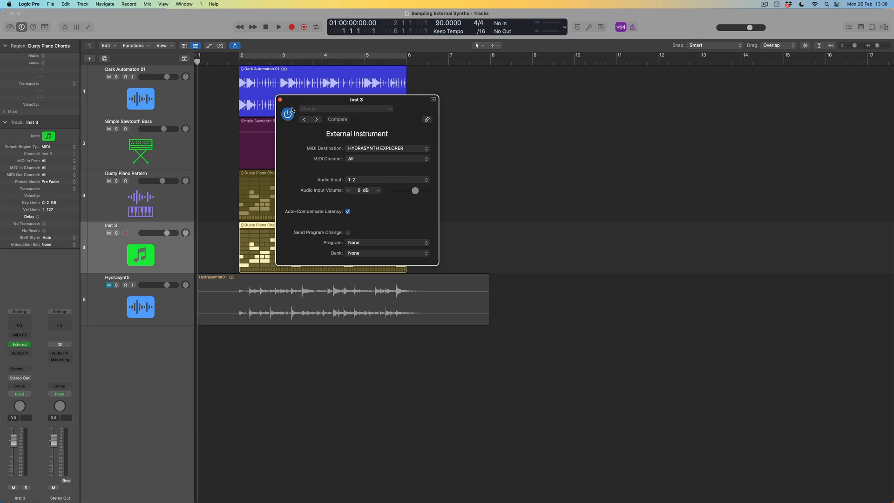
{"action": "left_click", "coordinate": [280, 100]}
{"action": "double_click", "coordinate": [230, 63]}
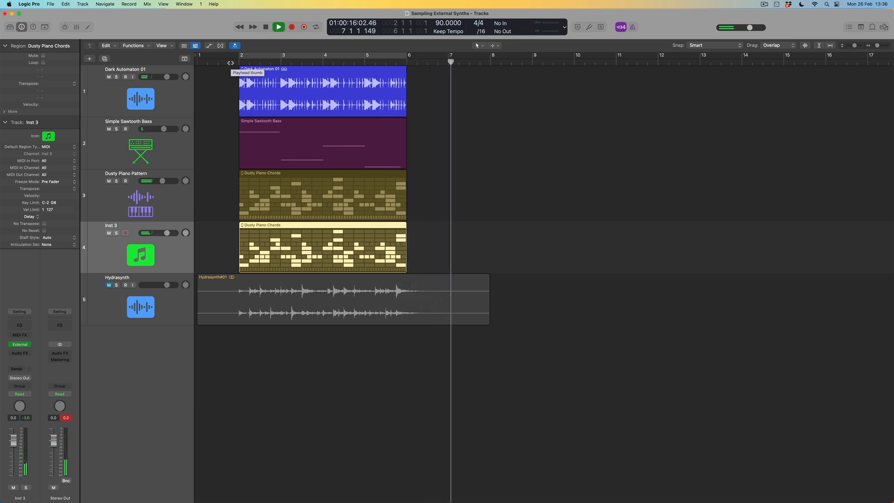
{"action": "key", "text": "space"}
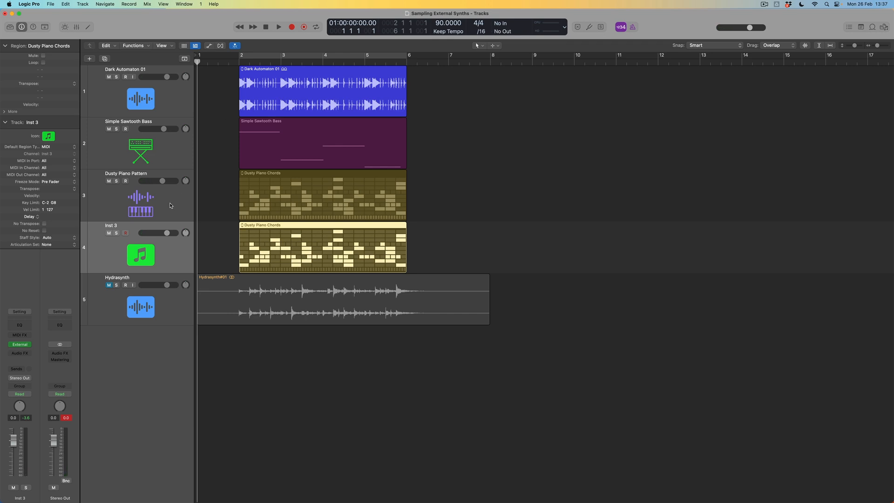
Mute Inst 3, unmute the Hydrasynth track, and listen to its recorded region in Solo mode.
{"action": "left_click", "coordinate": [108, 233]}
{"action": "left_click", "coordinate": [109, 286]}
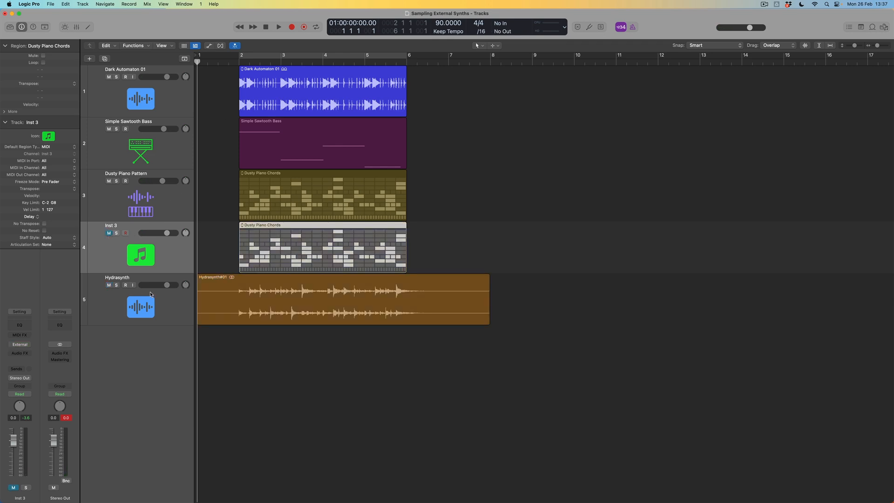
{"action": "left_click", "coordinate": [173, 303]}
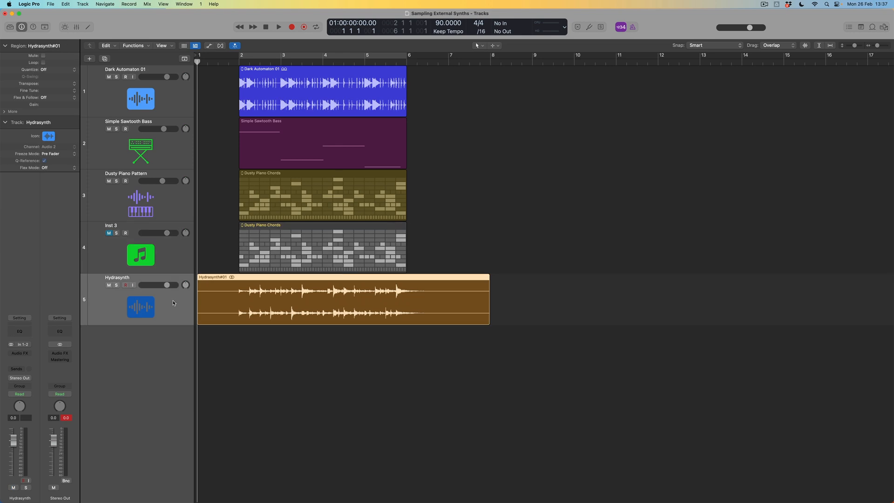
{"action": "key", "text": "ctrl+s"}
{"action": "double_click", "coordinate": [235, 62]}
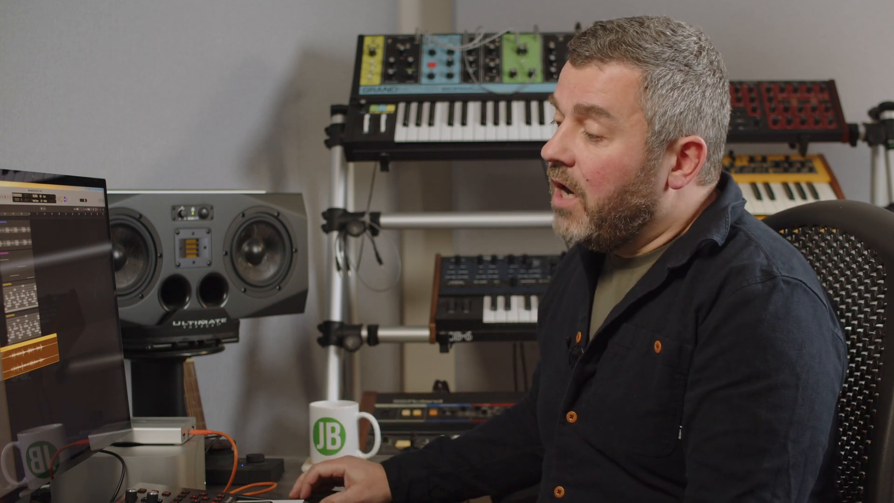
Delete the recorded audio region on the Hydrasynth track and the Dusty Piano Chords region on Inst 3.
{"action": "left_click", "coordinate": [270, 335]}
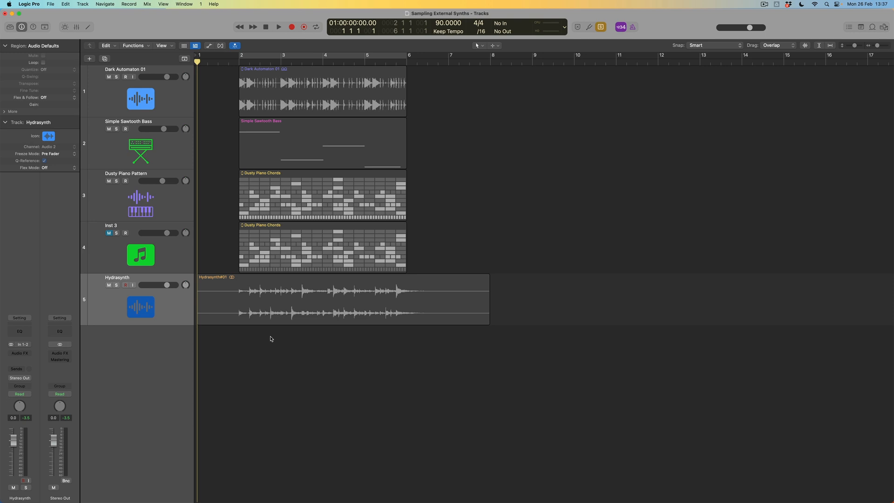
{"action": "left_click", "coordinate": [277, 313]}
{"action": "key", "text": "Delete"}
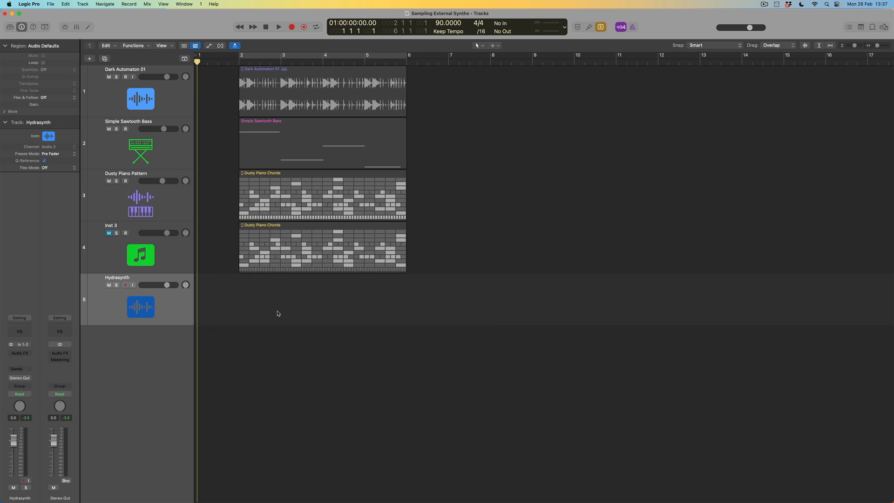
{"action": "left_click", "coordinate": [306, 227]}
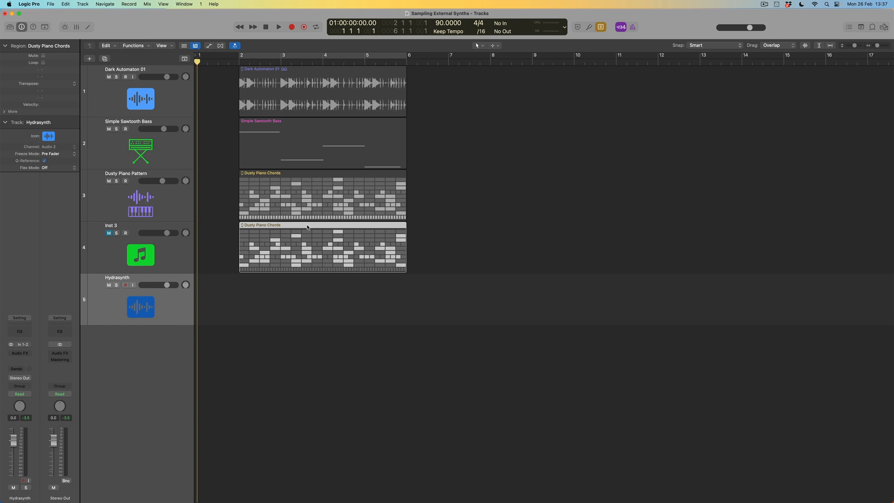
{"action": "key", "text": "Delete"}
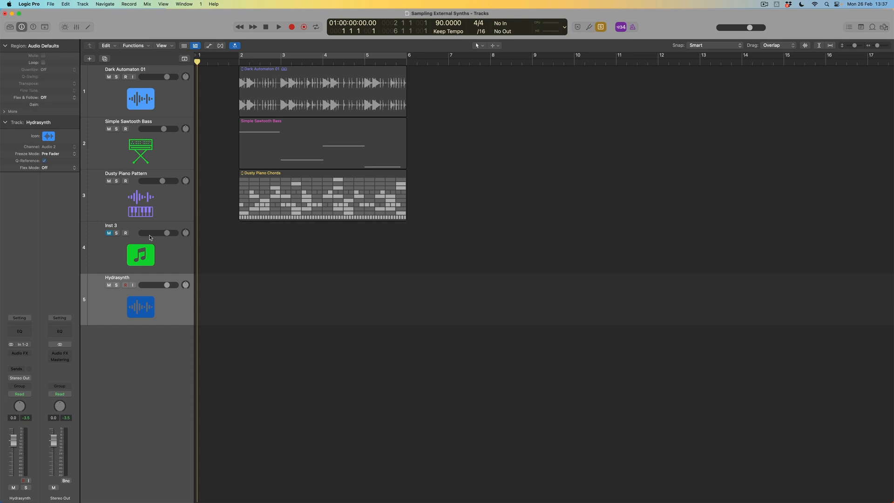
Delete the remaining regions on the first three tracks and turn off Solo mode.
{"action": "left_click", "coordinate": [162, 252]}
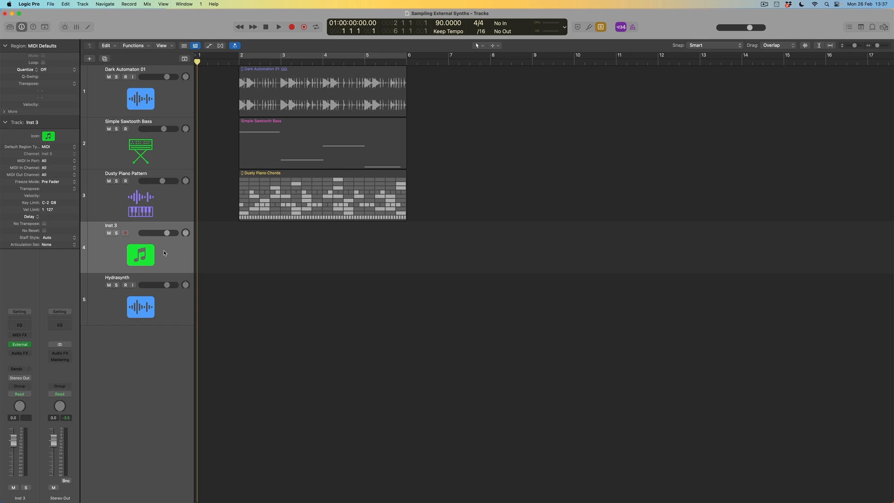
{"action": "left_click_drag", "start_coordinate": [454, 219], "coordinate": [260, 101]}
{"action": "key", "text": "Delete"}
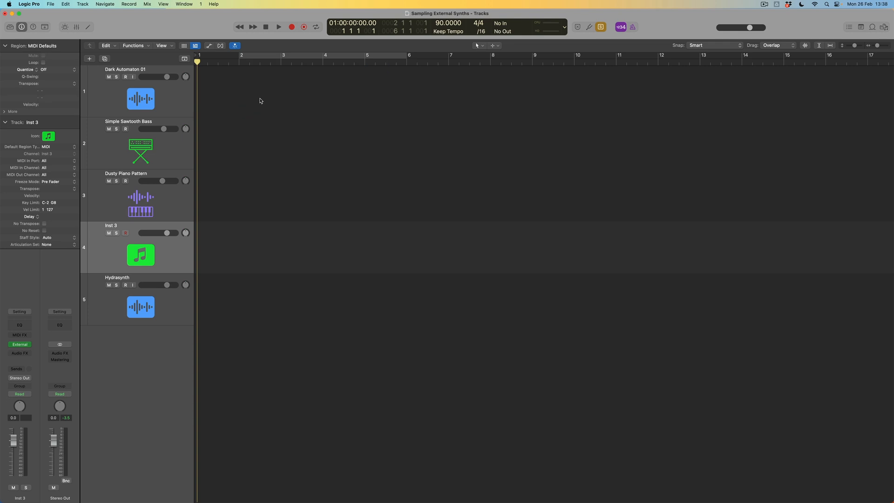
{"action": "key", "text": "ctrl+s"}
Move the Inst 3 track to the top of the track list and delete the other four tracks.
{"action": "left_click", "coordinate": [20, 345]}
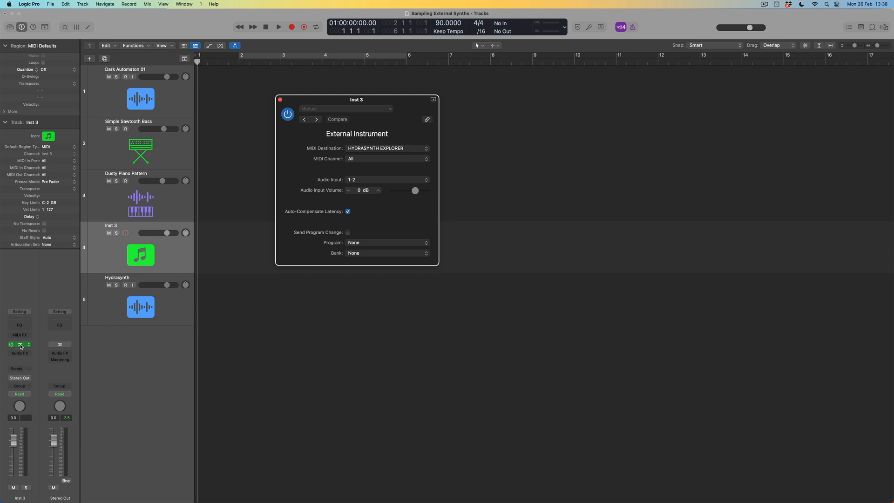
{"action": "left_click", "coordinate": [280, 100]}
{"action": "left_click_drag", "start_coordinate": [182, 256], "coordinate": [174, 92]}
{"action": "left_click", "coordinate": [173, 147]}
{"action": "left_click", "coordinate": [173, 301], "text": "shift"}
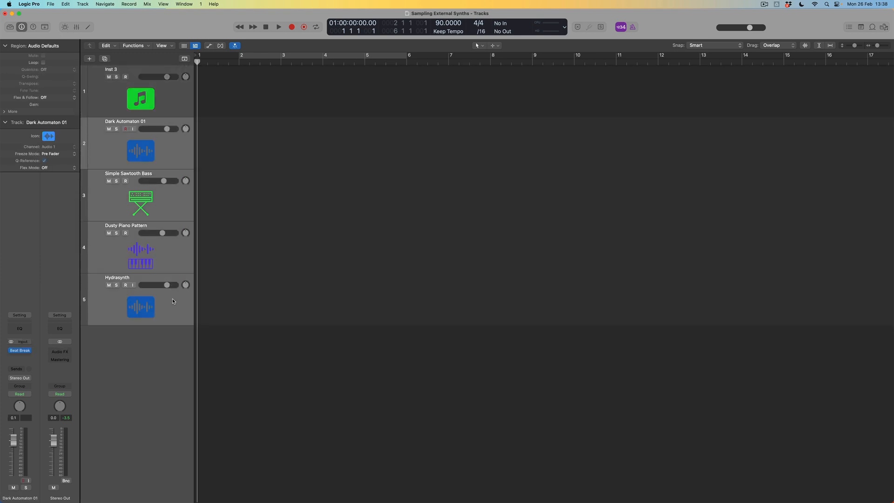
{"action": "key", "text": "super+BackSpace"}
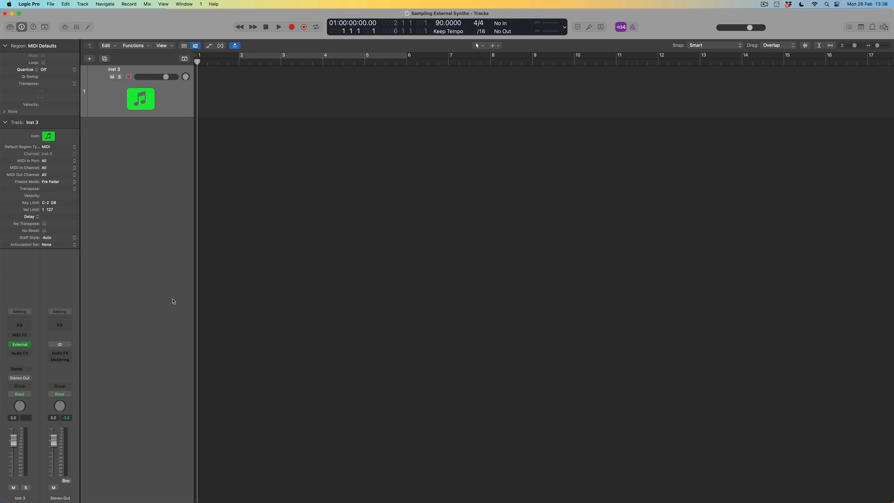
Review Inst 3's External Instrument settings and insert a stereo Auto Sampler effect on its channel strip.
{"action": "left_click", "coordinate": [20, 345]}
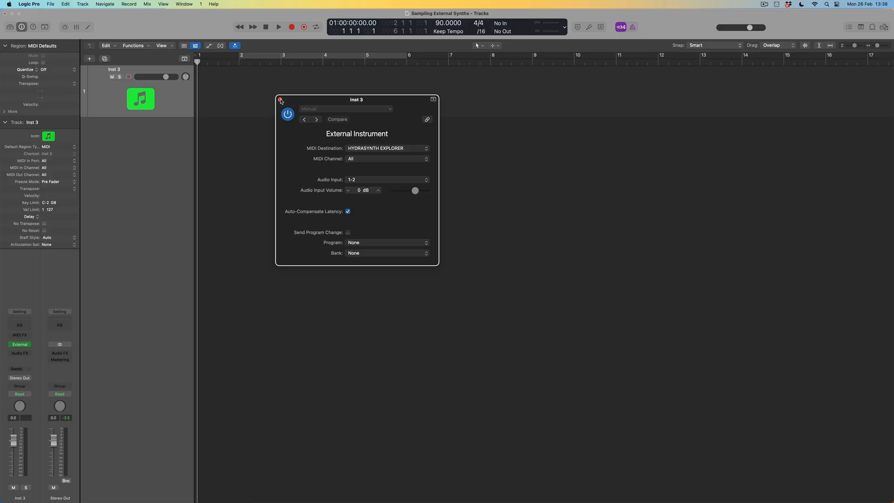
{"action": "left_click", "coordinate": [281, 100]}
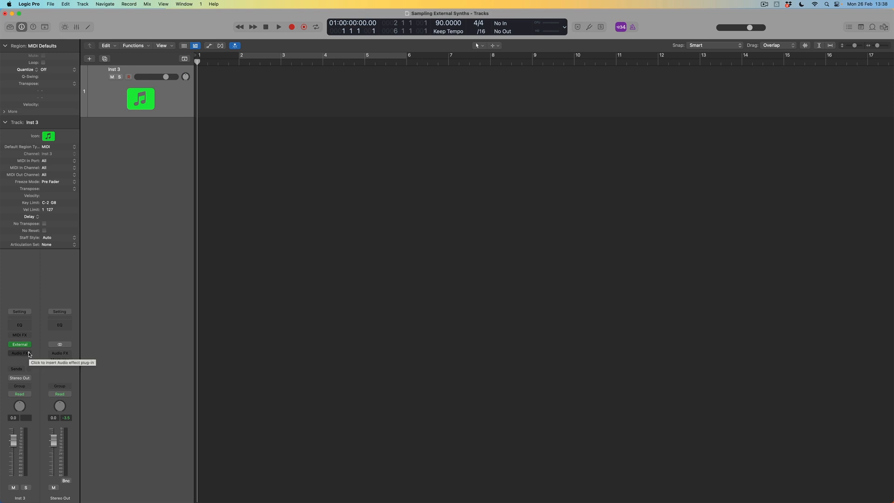
{"action": "left_click", "coordinate": [29, 353]}
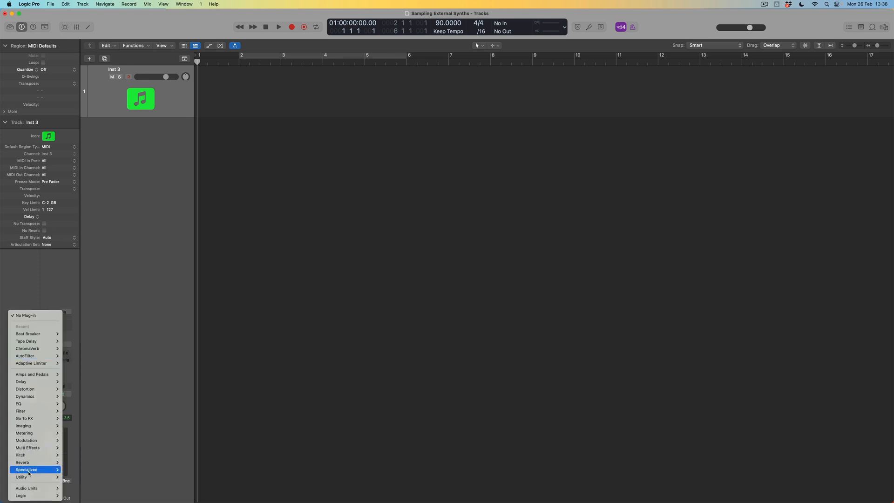
{"action": "mouse_move", "coordinate": [44, 476]}
{"action": "mouse_move", "coordinate": [88, 475]}
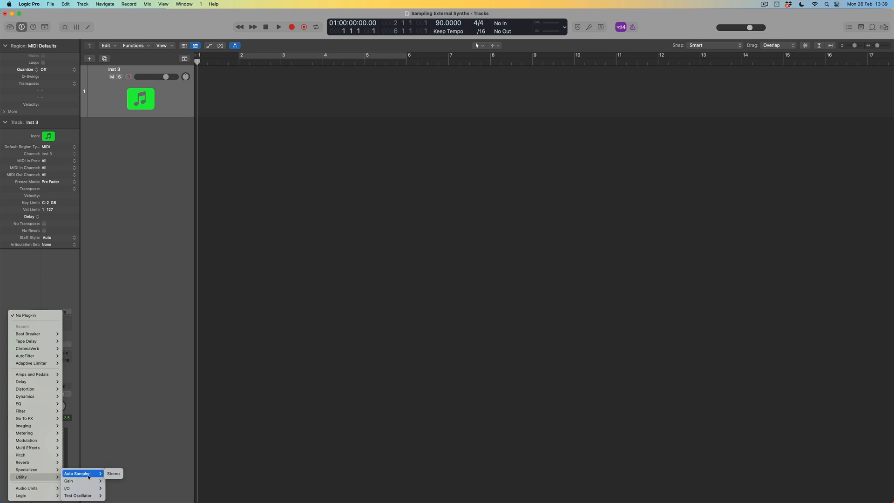
{"action": "left_click", "coordinate": [114, 475]}
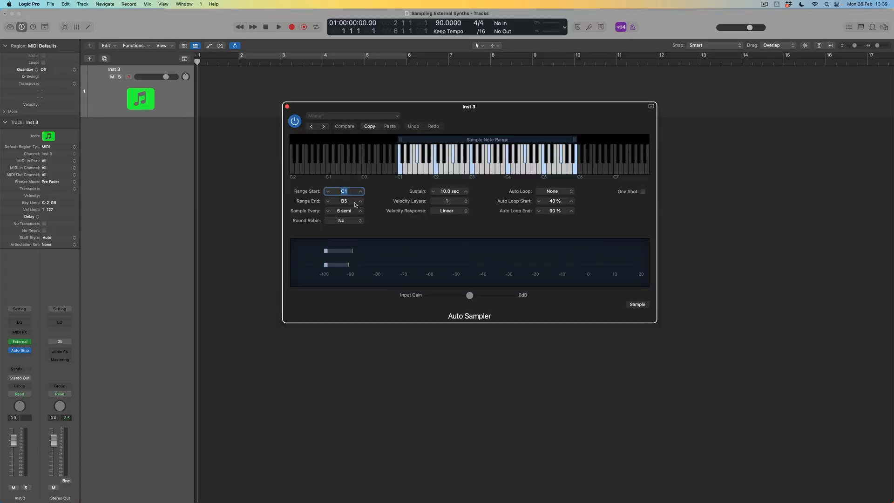
Set the Auto Sampler note range from C1 to C5 and sample the synth as an instrument named Ambisines.
{"action": "mouse_move", "coordinate": [399, 139]}
{"action": "left_mouse_down"}
{"action": "mouse_move", "coordinate": [378, 140]}
{"action": "mouse_move", "coordinate": [399, 141]}
{"action": "left_mouse_up"}
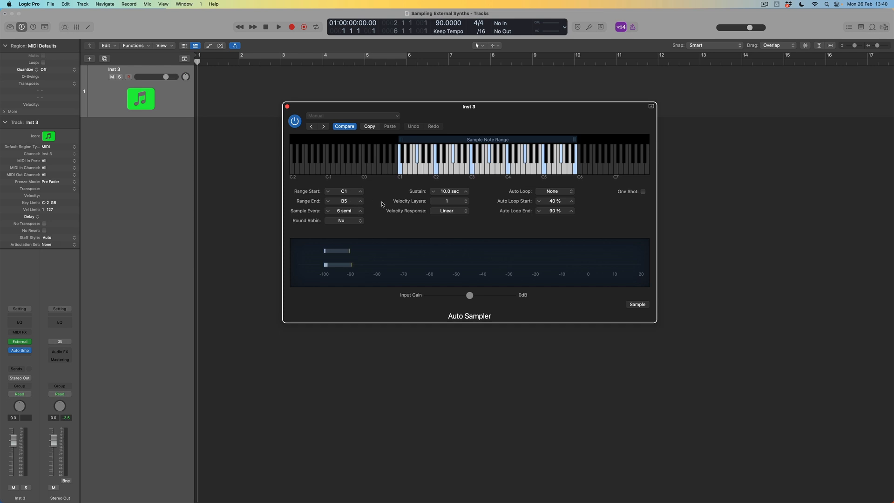
{"action": "left_click_drag", "start_coordinate": [573, 141], "coordinate": [542, 138]}
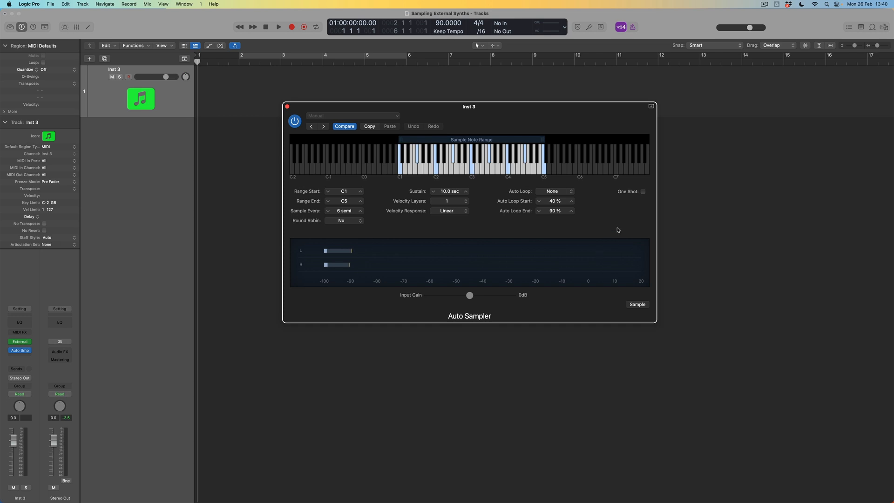
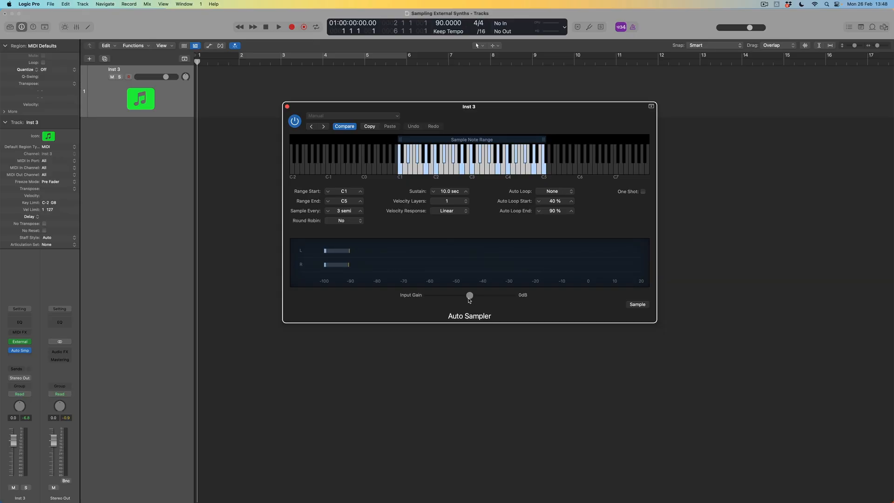
{"action": "left_click", "coordinate": [641, 305]}
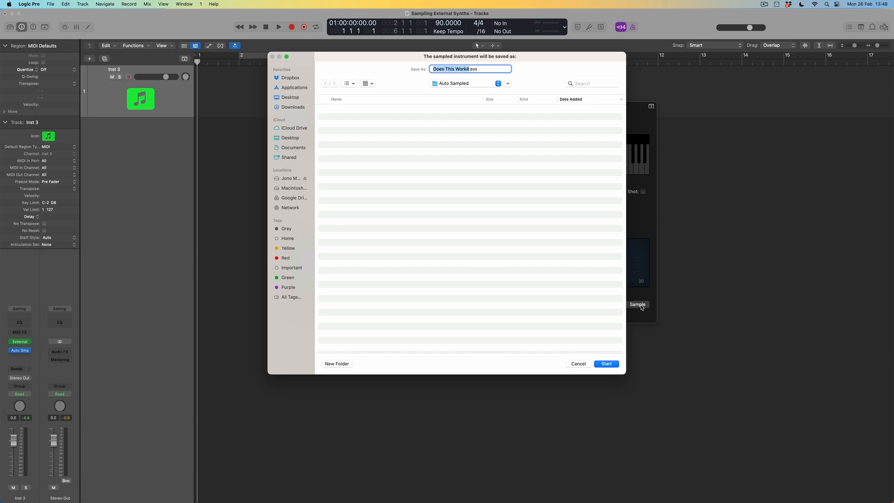
{"action": "type", "text": "Ambisines"}
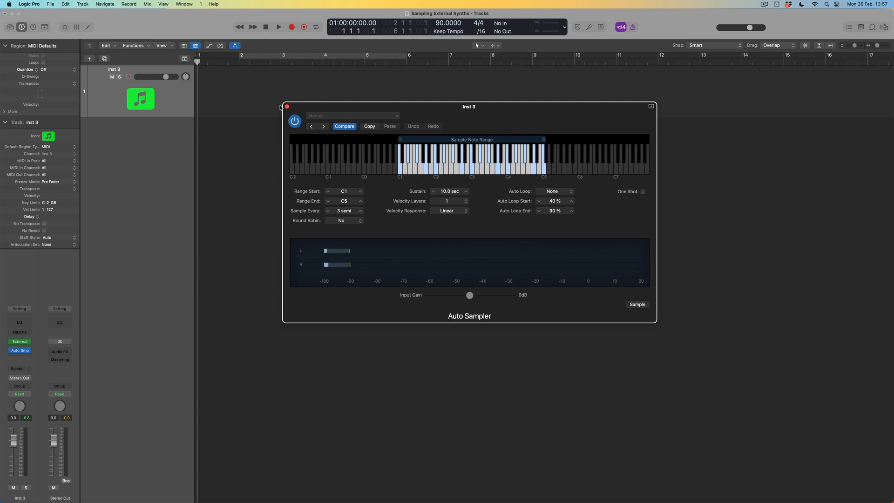
Mute the Inst 3 track and create one software instrument track with a stereo Sampler (Multi-Sample).
{"action": "left_click", "coordinate": [286, 107]}
{"action": "left_click", "coordinate": [112, 77]}
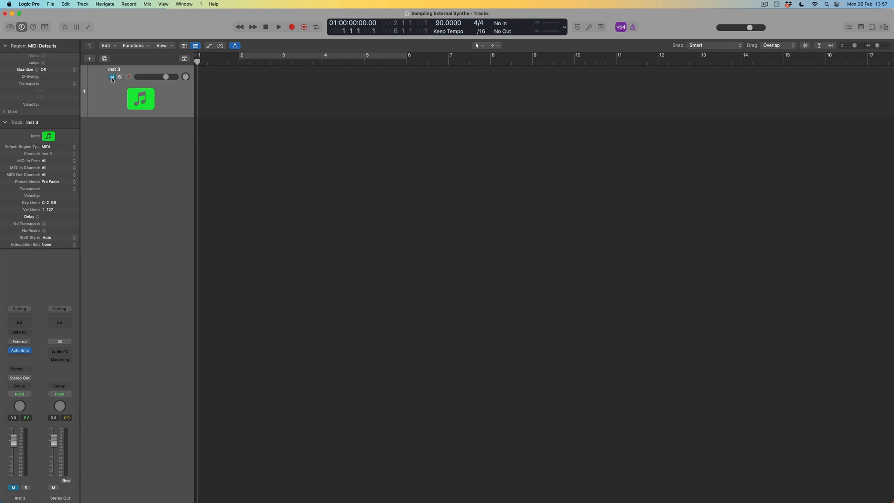
{"action": "left_click", "coordinate": [90, 60]}
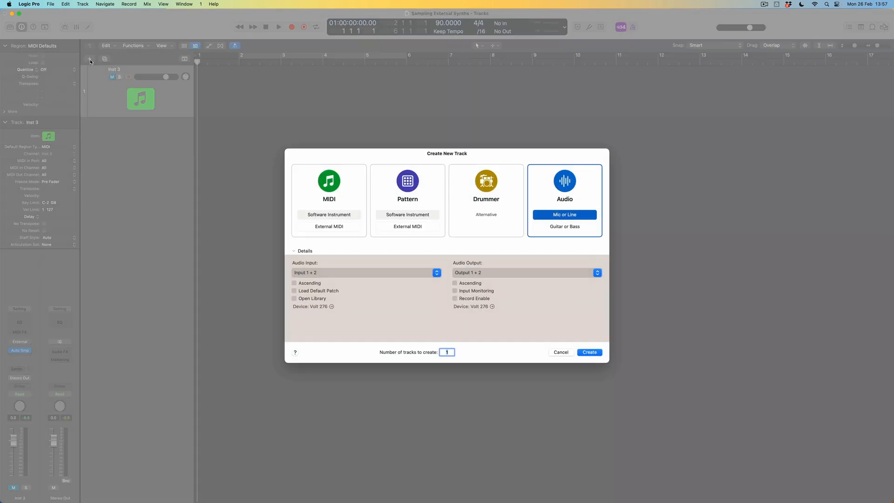
{"action": "left_click", "coordinate": [329, 214]}
{"action": "left_click", "coordinate": [327, 272]}
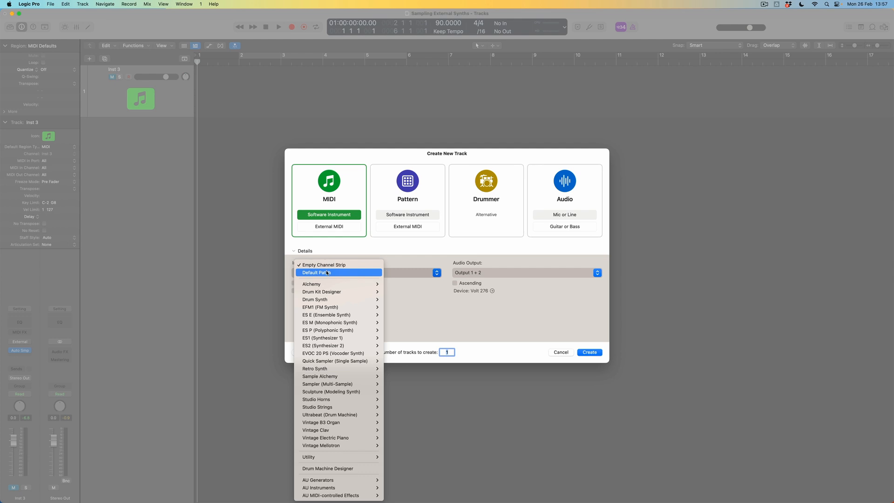
{"action": "mouse_move", "coordinate": [345, 383]}
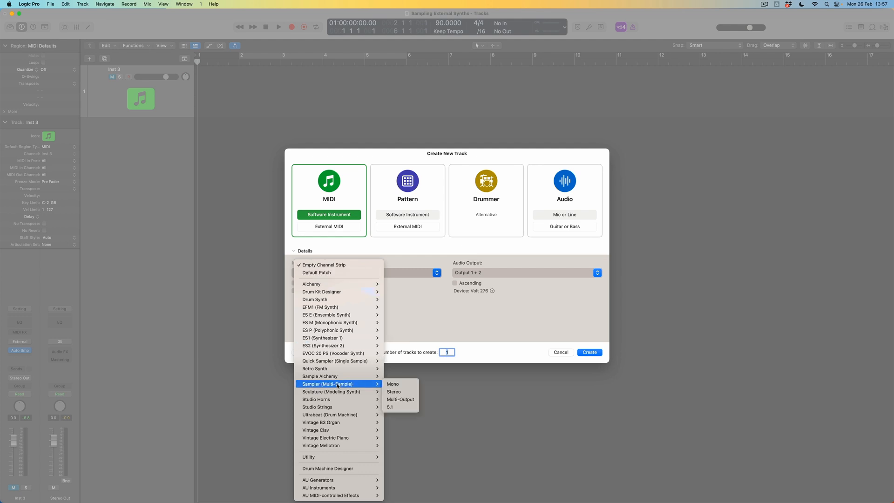
{"action": "left_click", "coordinate": [407, 392]}
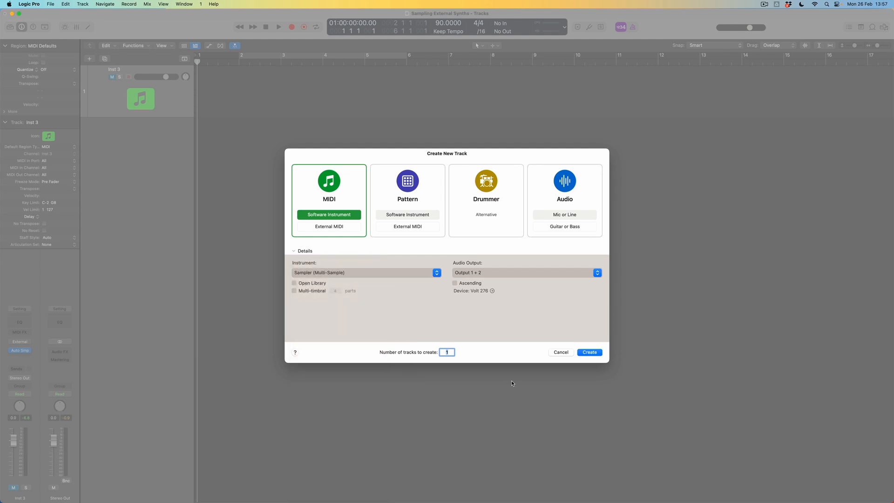
{"action": "left_click", "coordinate": [594, 352]}
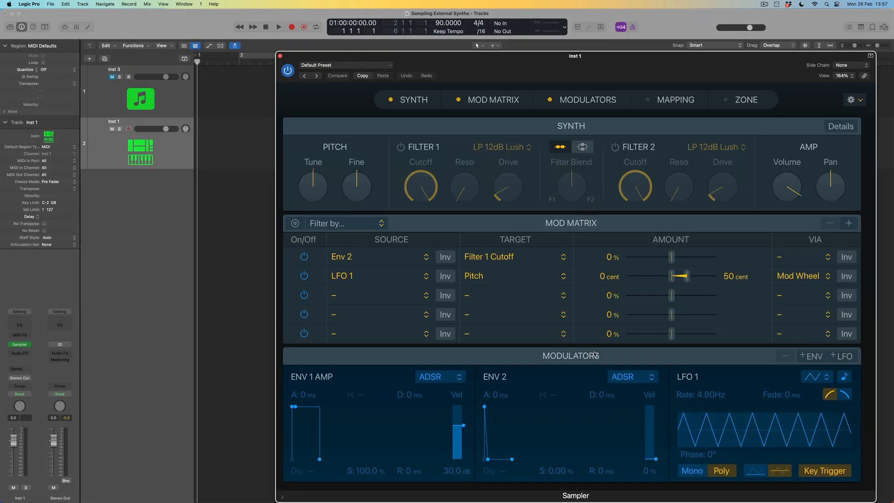
Load the auto-sampled Ambisines instrument into Sampler and display its key mapping.
{"action": "left_click", "coordinate": [349, 67]}
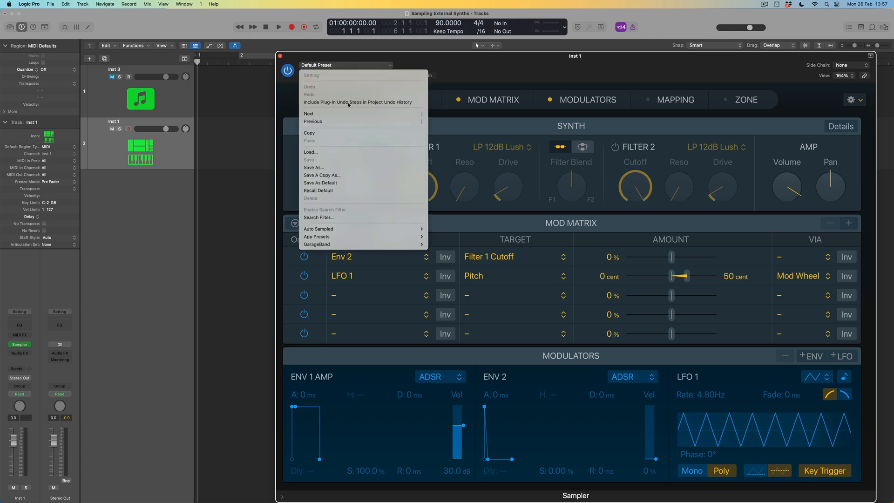
{"action": "mouse_move", "coordinate": [336, 229]}
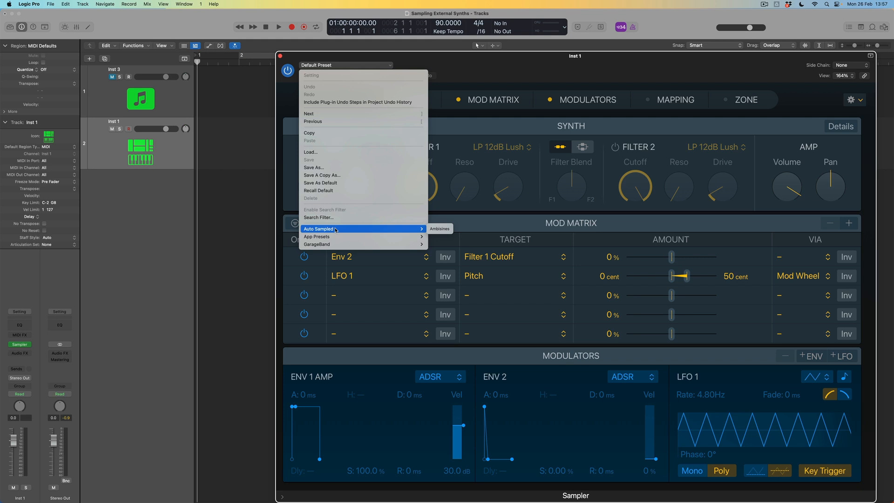
{"action": "left_click", "coordinate": [439, 228]}
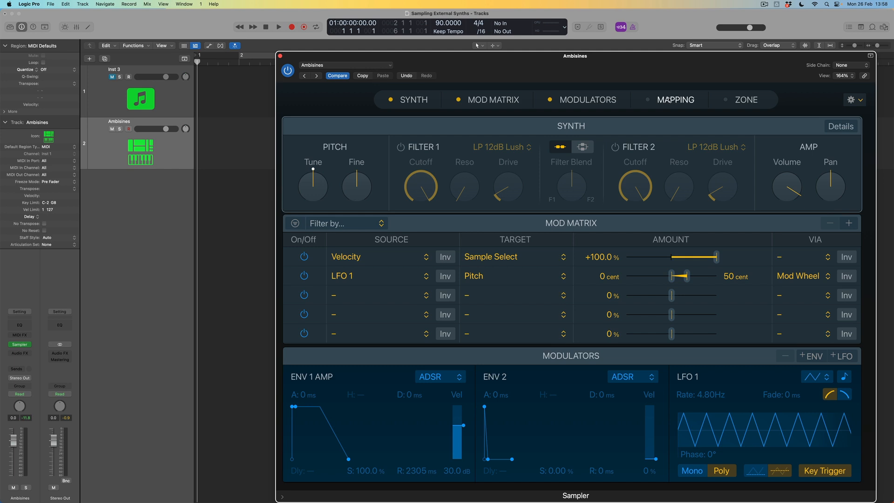
{"action": "left_click", "coordinate": [669, 99]}
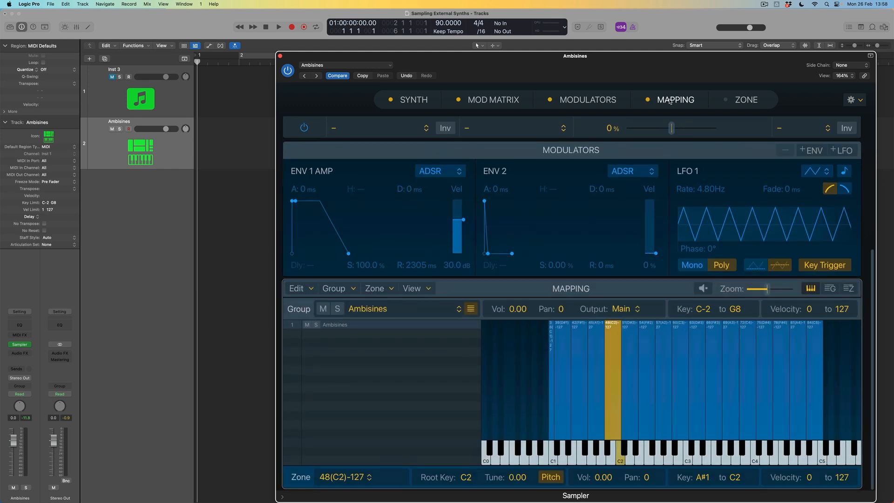